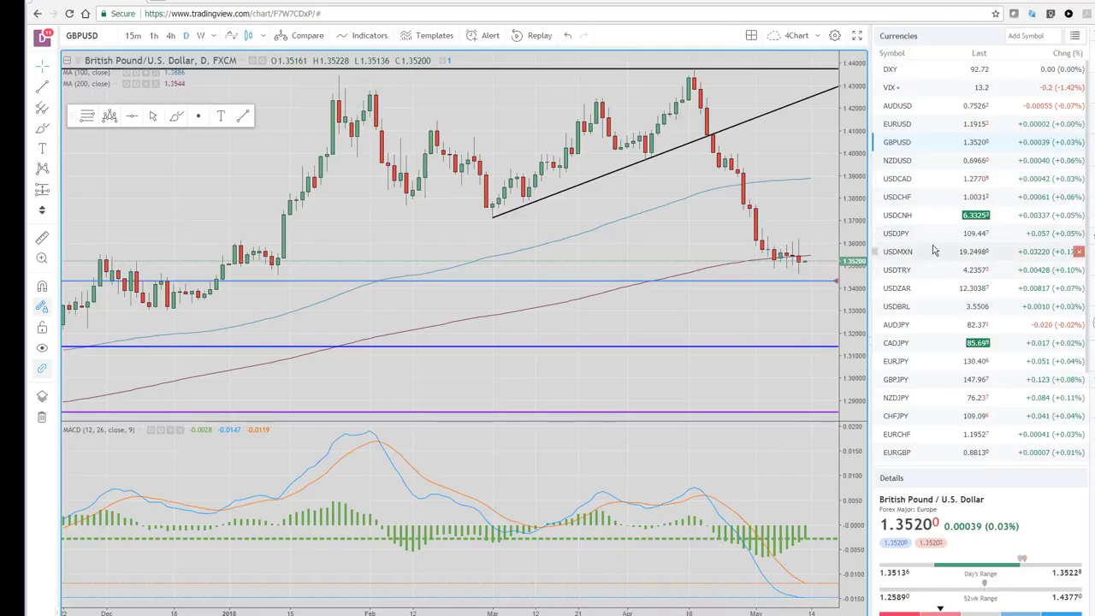
- Switch the chart to the USDMXN daily chart with its Fibonacci levels and MACD
{"action": "left_click", "coordinate": [898, 253]}
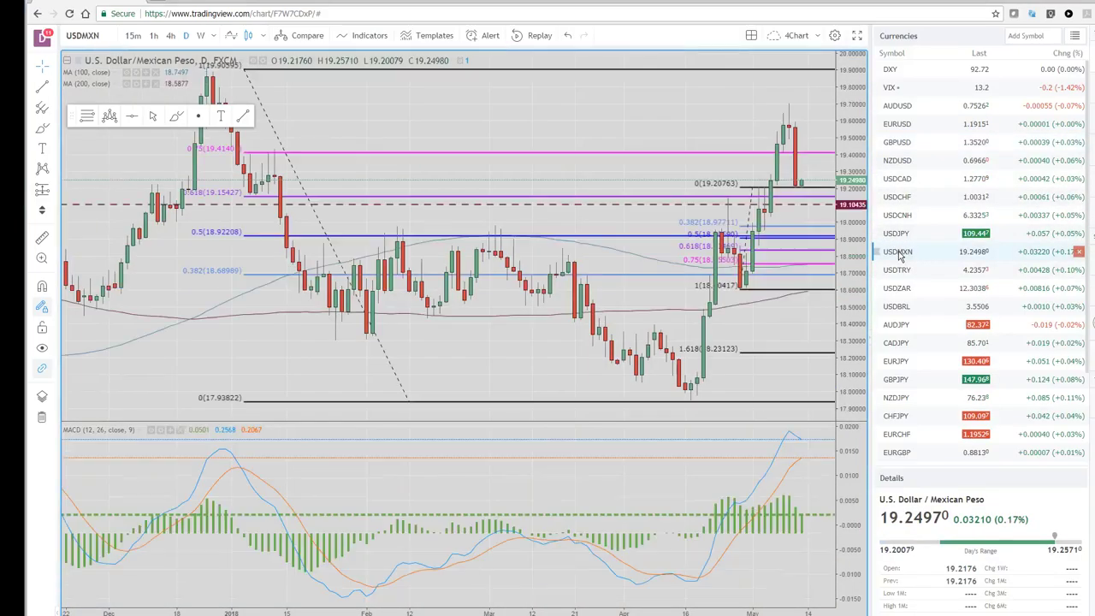
- Delete the smaller Fibonacci retracement on USD/MXN's rally, keeping the larger one, and reset the view
{"action": "scroll", "coordinate": [710, 291], "scroll_direction": "up", "scroll_amount": 2}
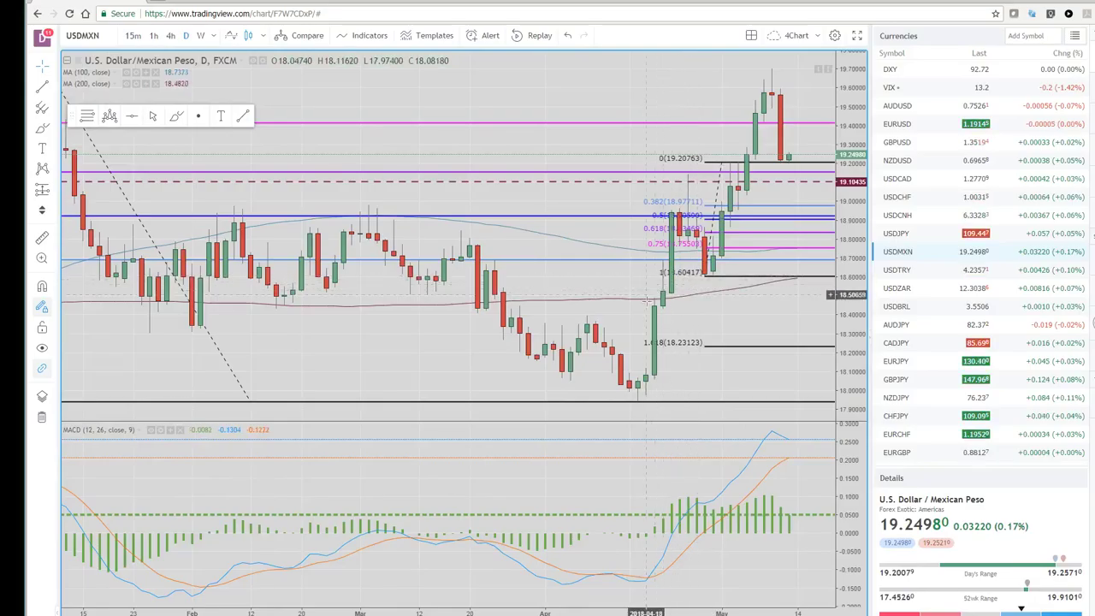
{"action": "right_click", "coordinate": [747, 352]}
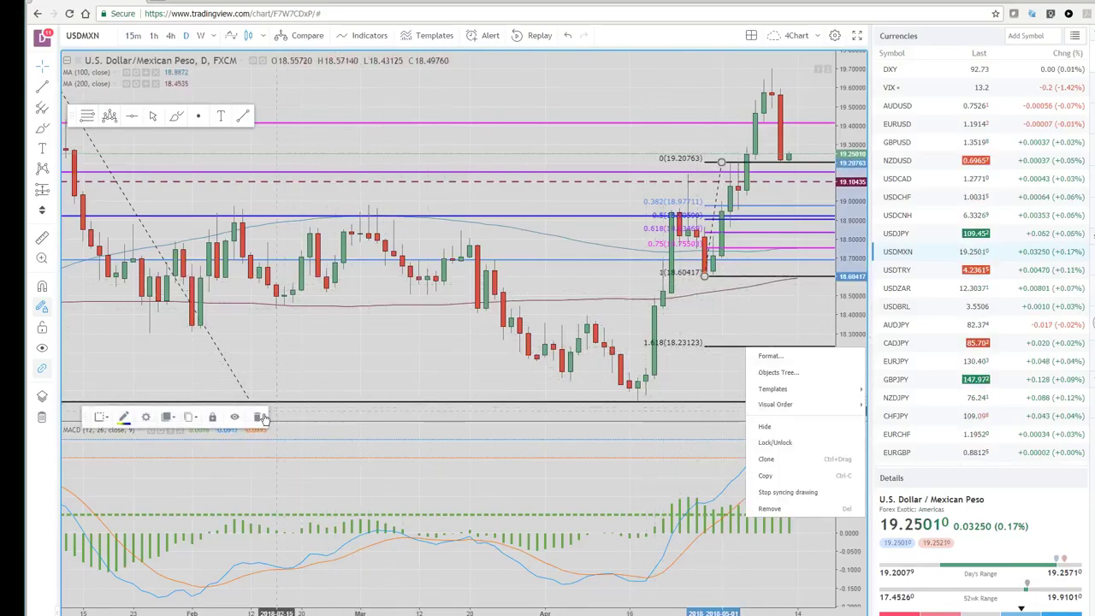
{"action": "key", "text": "Delete"}
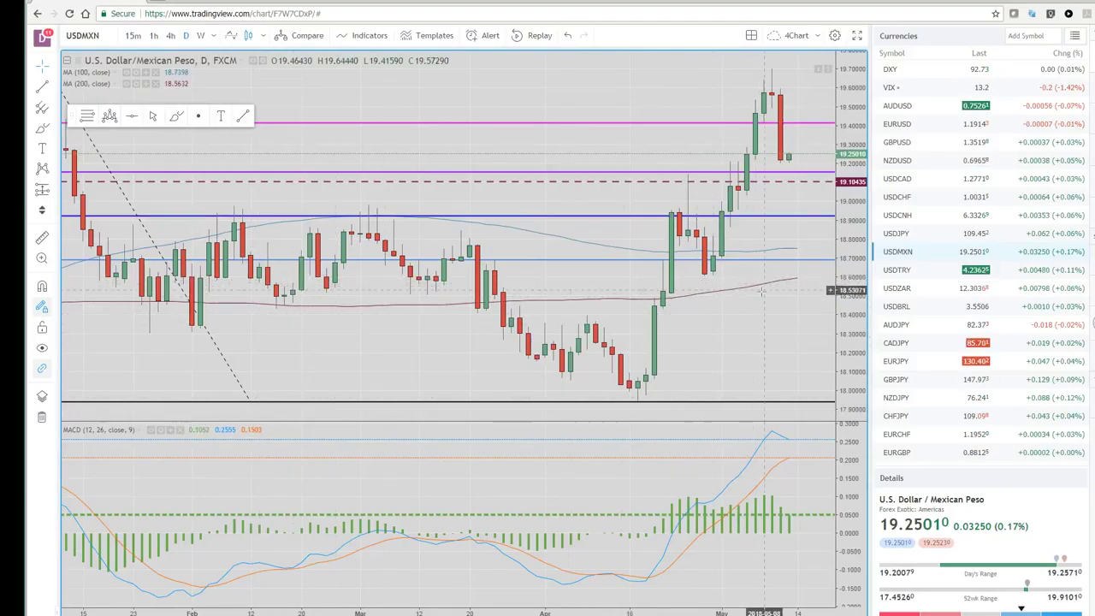
{"action": "key", "text": "ctrl+z"}
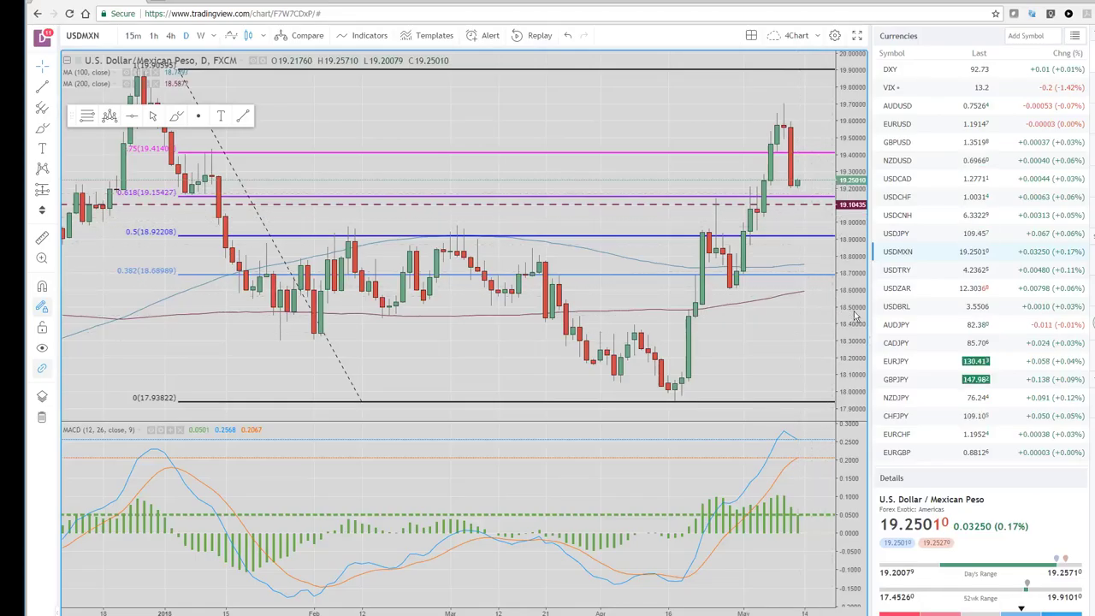
- Review the USD/TRY, USD/ZAR and NZD/USD daily charts, ending on USD/CNH
{"action": "left_click", "coordinate": [898, 270]}
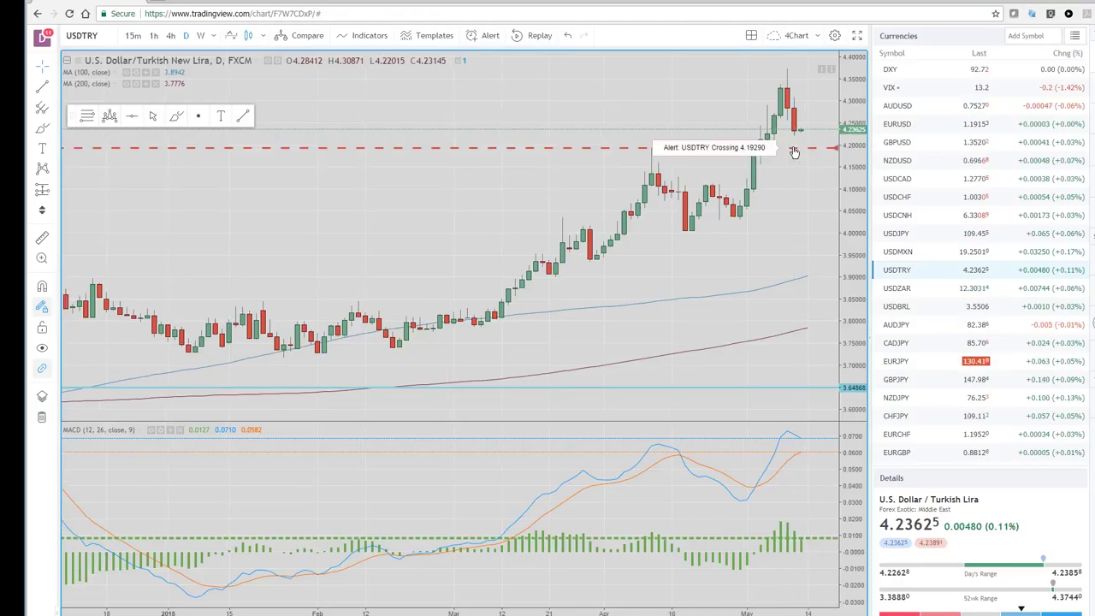
{"action": "left_click", "coordinate": [898, 289]}
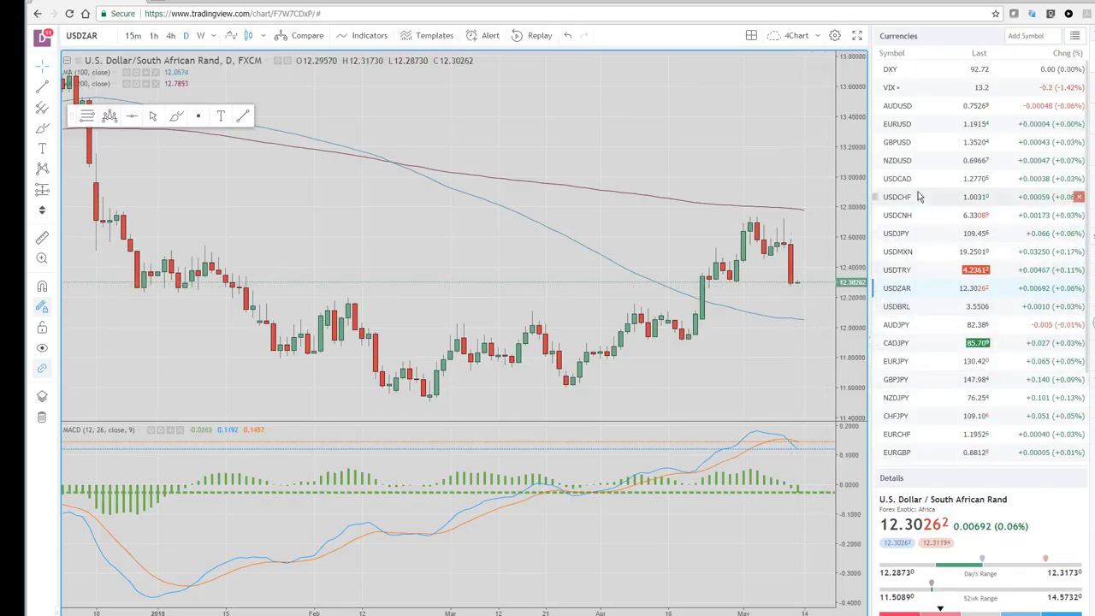
{"action": "left_click", "coordinate": [898, 162]}
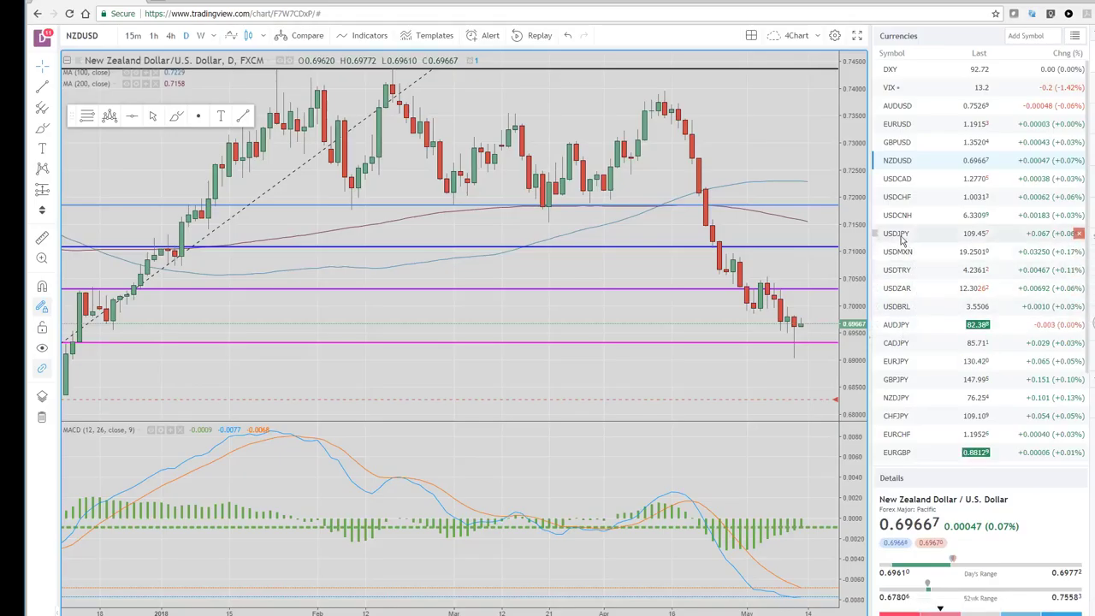
{"action": "left_click", "coordinate": [897, 219]}
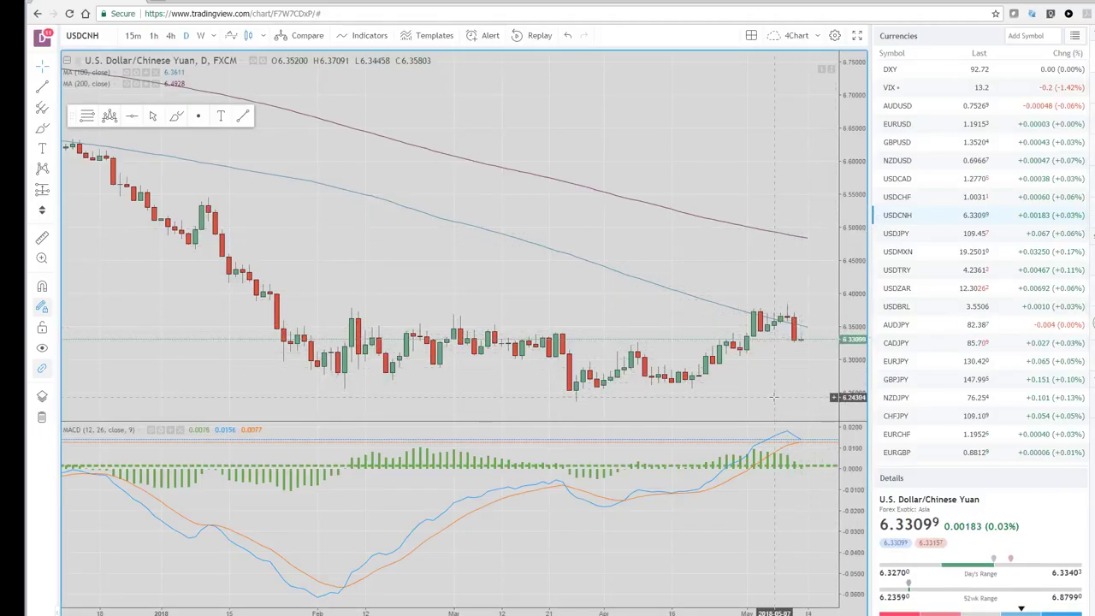
- Change the symbol from USDCNH to USDSGD to load its chart, then switch to NZD/JPY
{"action": "left_click", "coordinate": [105, 38]}
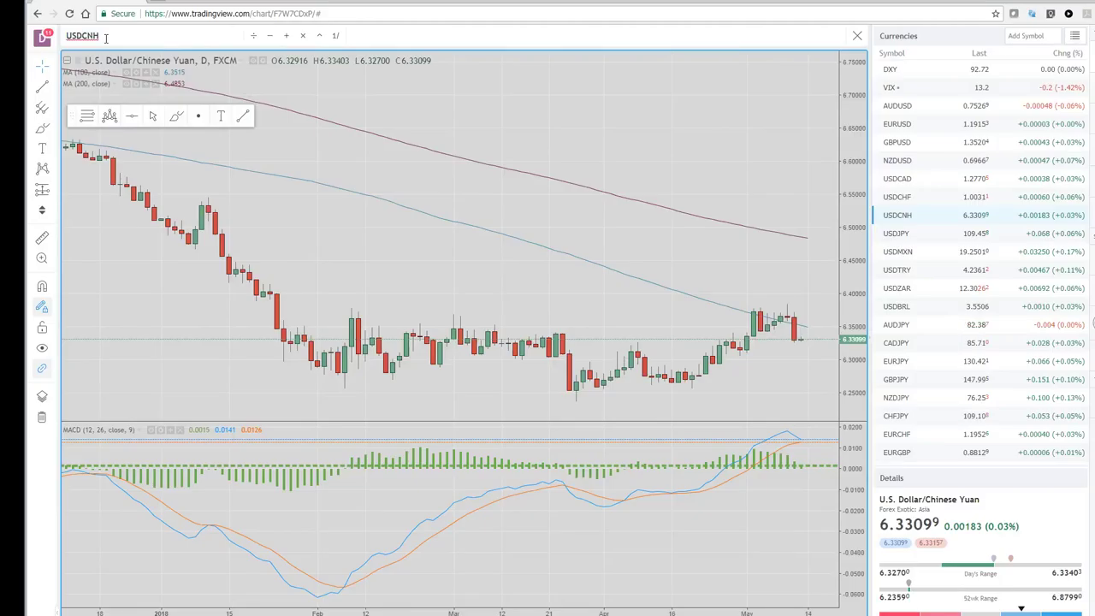
{"action": "key", "text": "BackSpace"}
{"action": "key", "text": "BackSpace"}
{"action": "key", "text": "BackSpace"}
{"action": "type", "text": "SGD"}
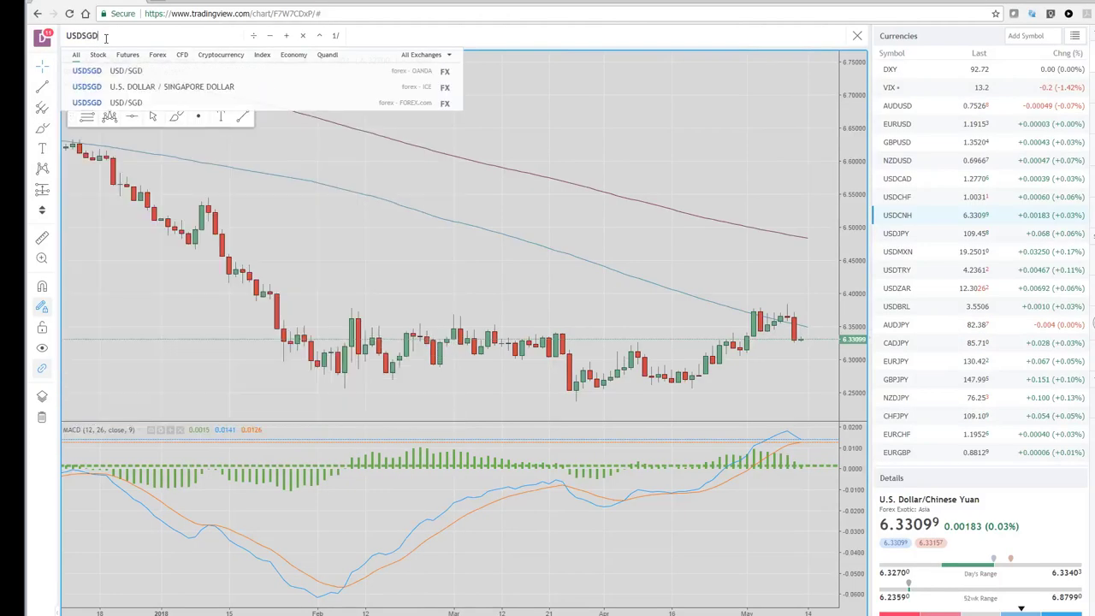
{"action": "key", "text": "Return"}
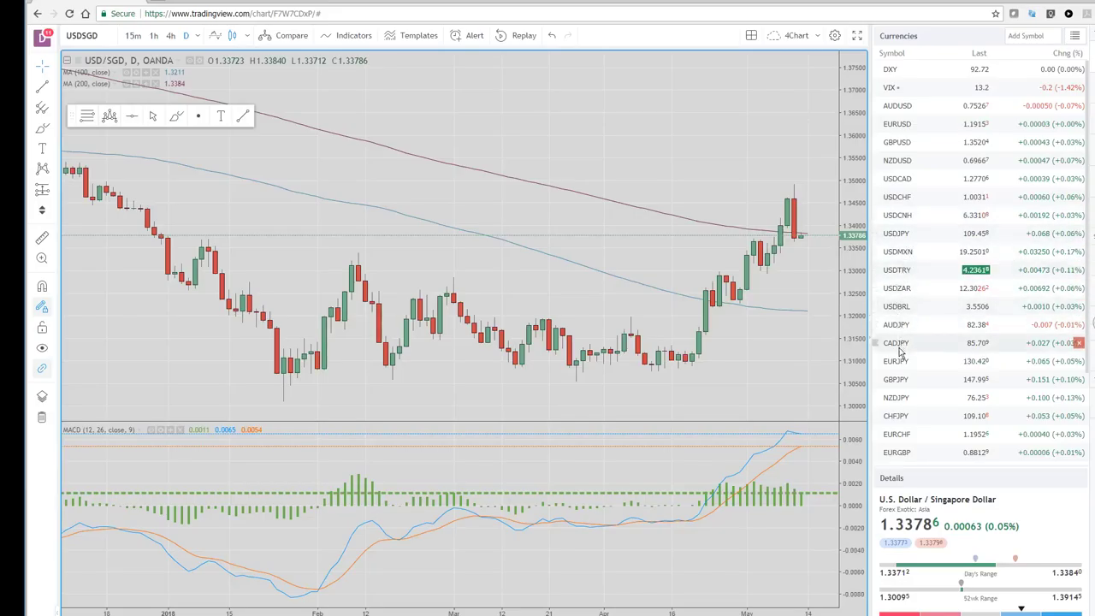
{"action": "left_click", "coordinate": [896, 399]}
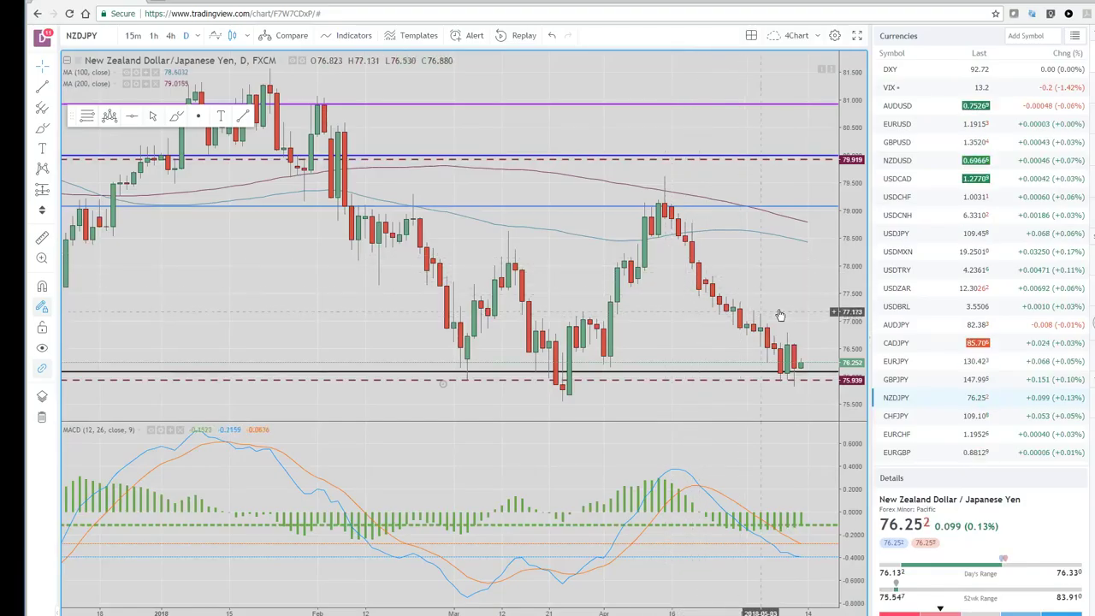
- Step through the NZD/USD, AUD/USD, EUR/USD and GBP/USD charts, finishing on USD/CHF
{"action": "left_click", "coordinate": [898, 161]}
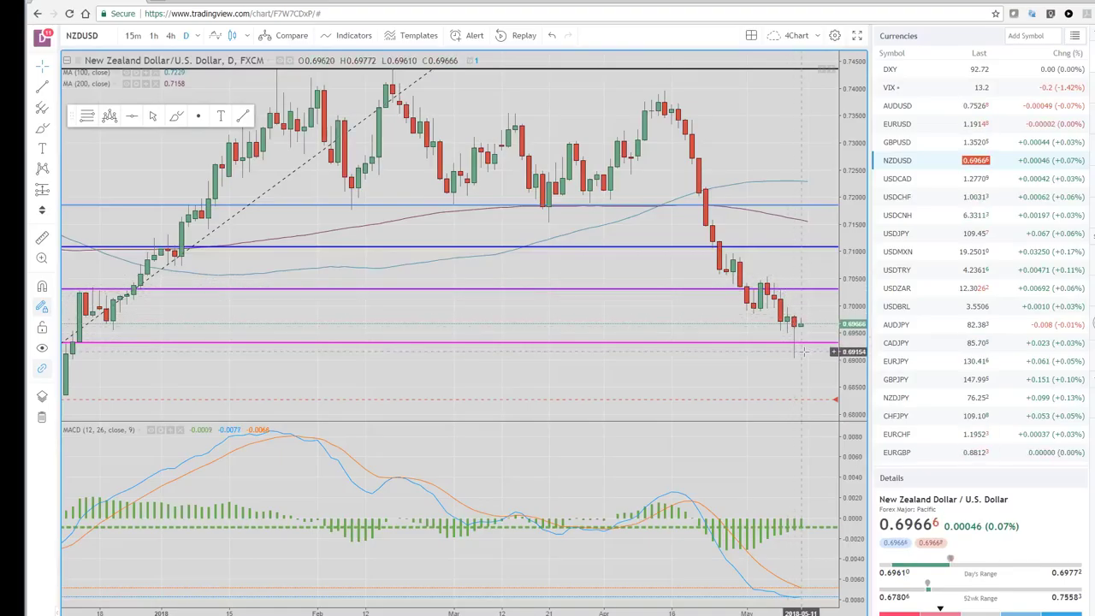
{"action": "left_click", "coordinate": [898, 107]}
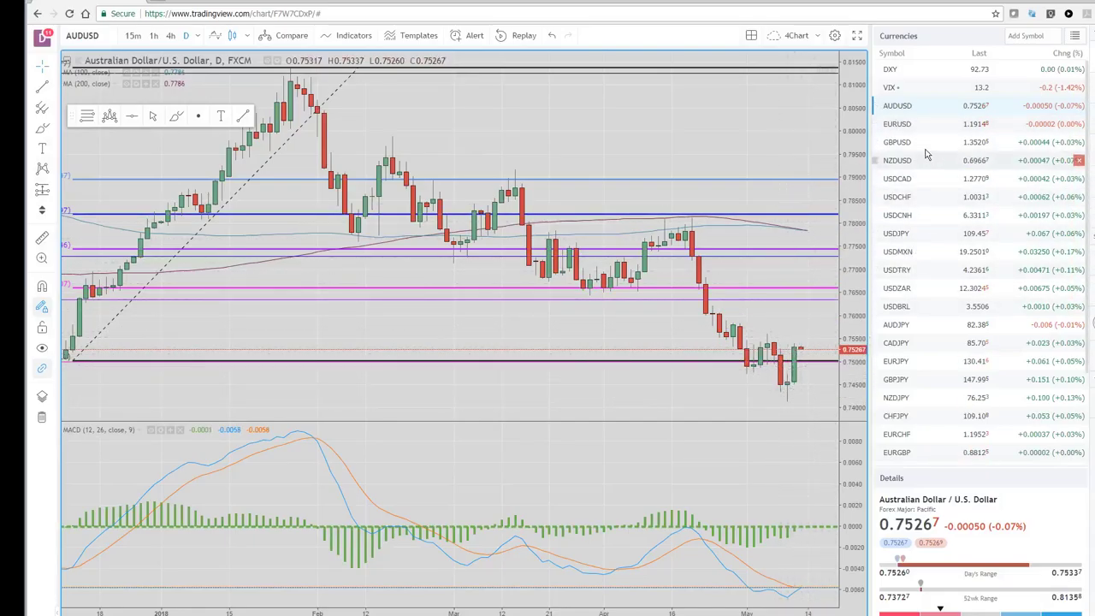
{"action": "left_click", "coordinate": [909, 129]}
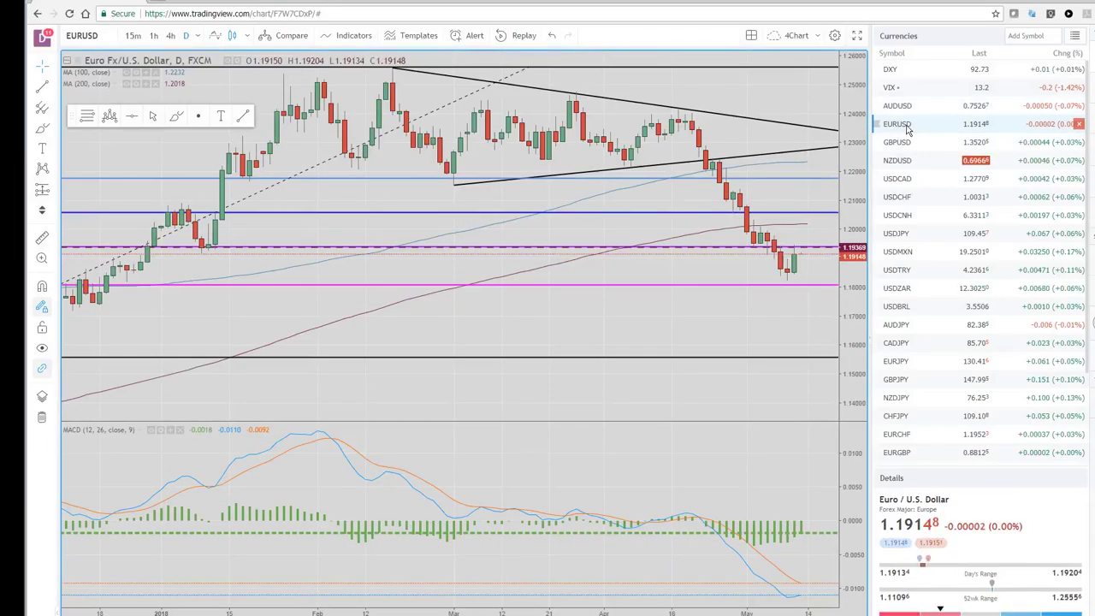
{"action": "left_click", "coordinate": [905, 142]}
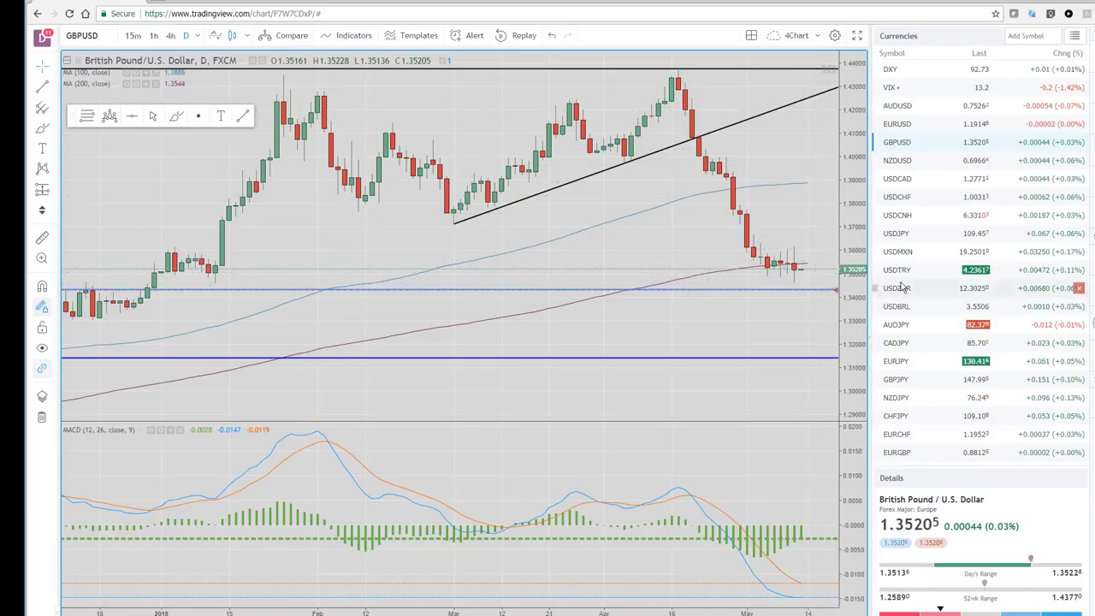
{"action": "left_click", "coordinate": [904, 198]}
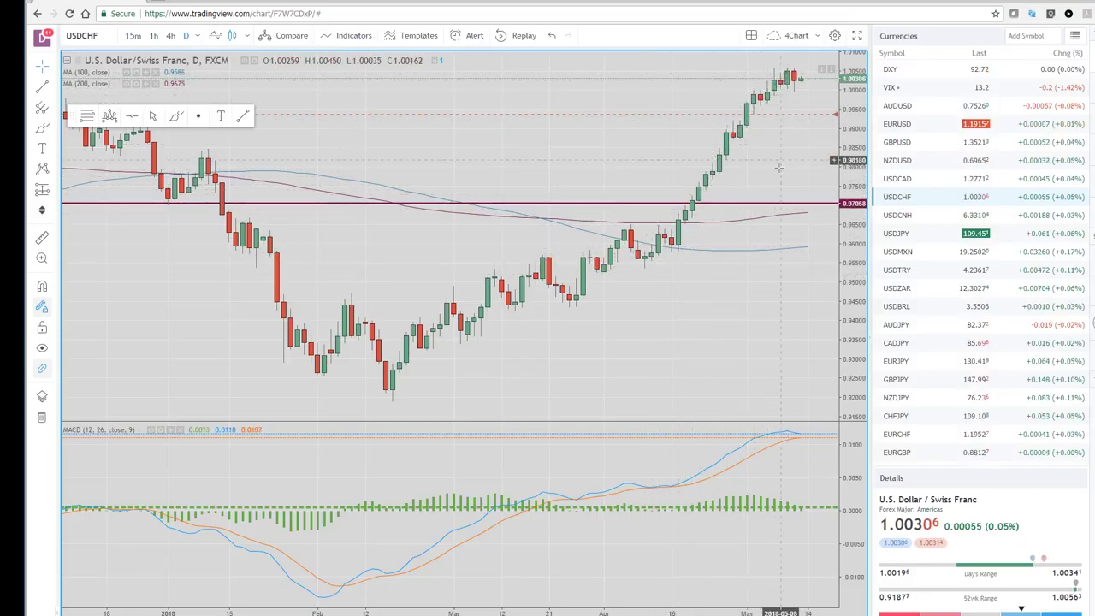
{"action": "scroll", "coordinate": [769, 179], "scroll_direction": "up", "scroll_amount": 2}
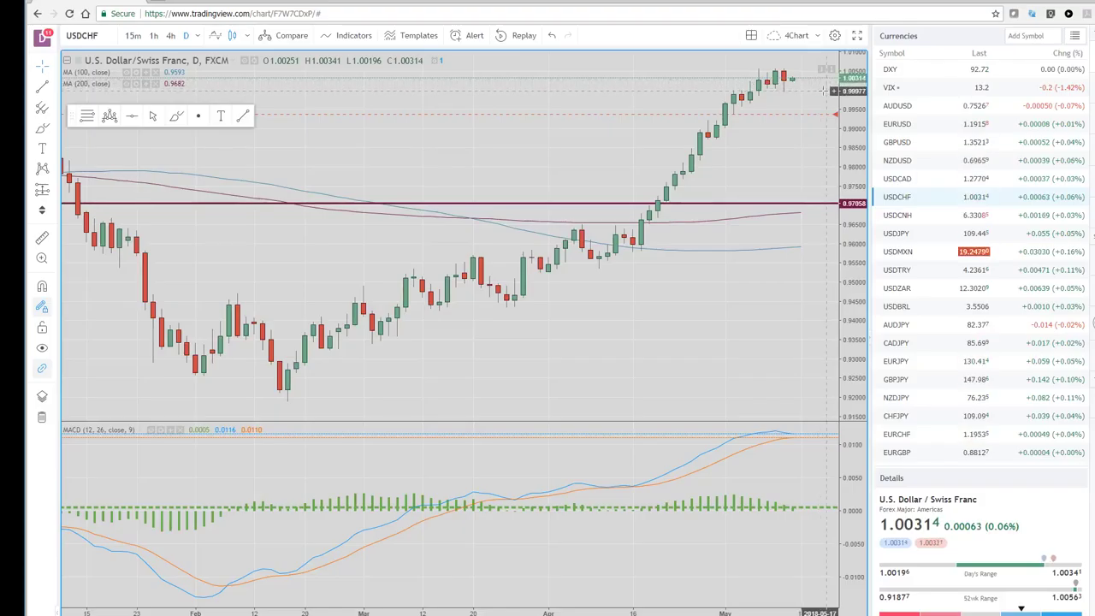
- On the USD/CAD chart, remove the old Fibonacci retracement and select the Fib Retracement tool
{"action": "left_click", "coordinate": [898, 181]}
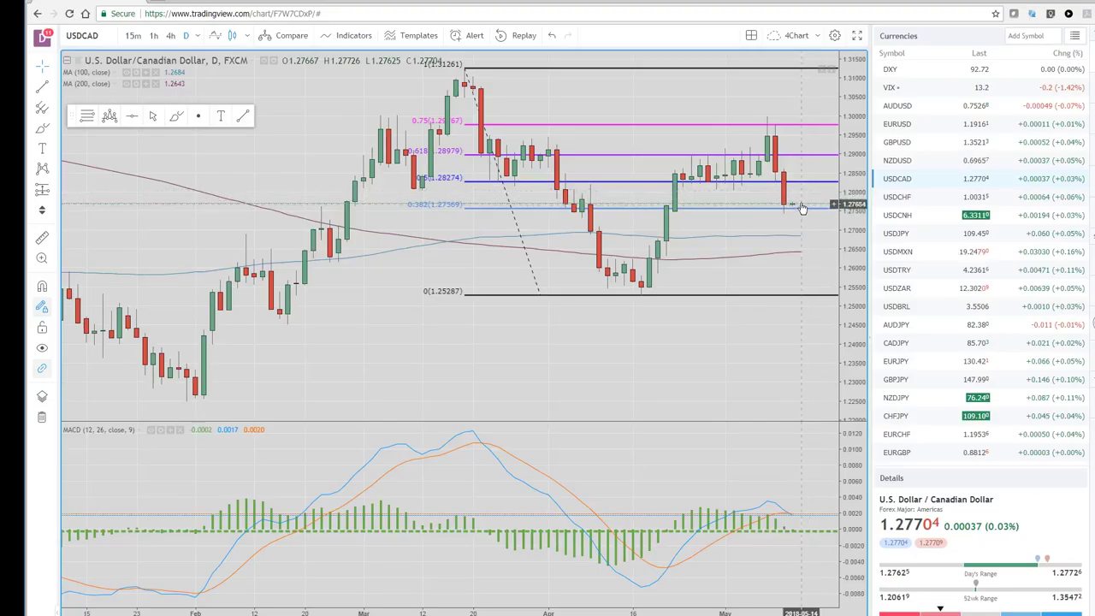
{"action": "right_click", "coordinate": [795, 126]}
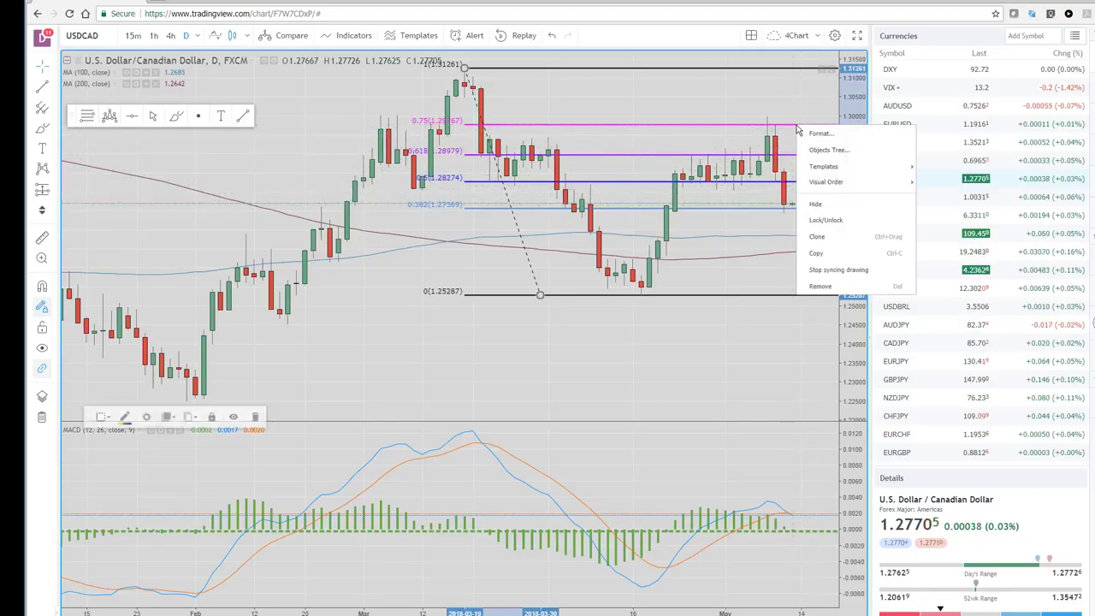
{"action": "left_click", "coordinate": [257, 416]}
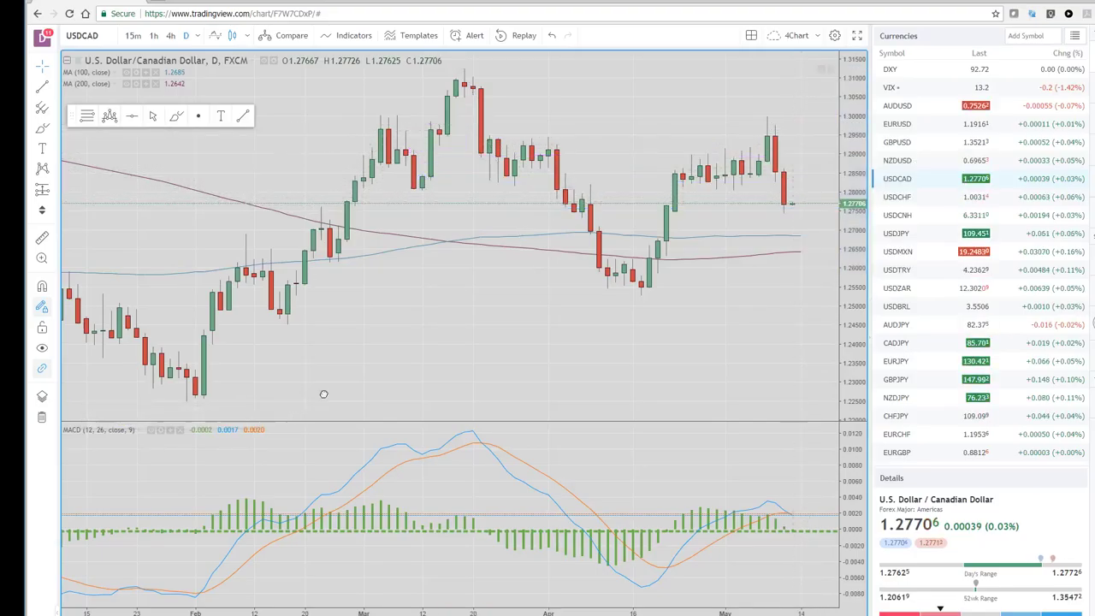
{"action": "left_click", "coordinate": [86, 116]}
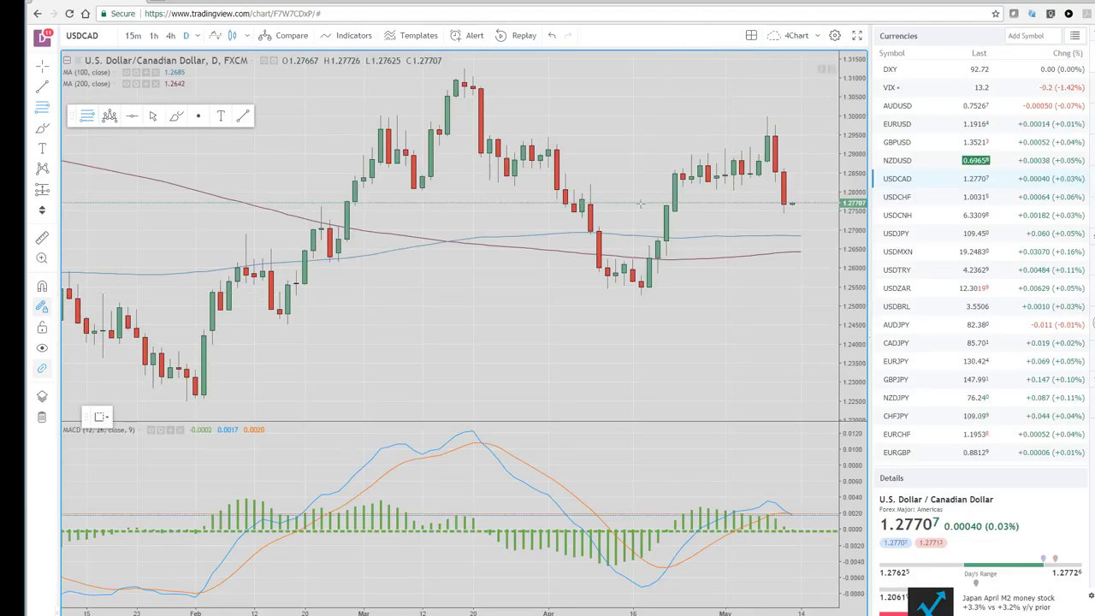
- Draw a Fibonacci retracement on USD/CAD from 1.25254 to 1.29994, then switch to USD/CHF
{"action": "left_click", "coordinate": [792, 295]}
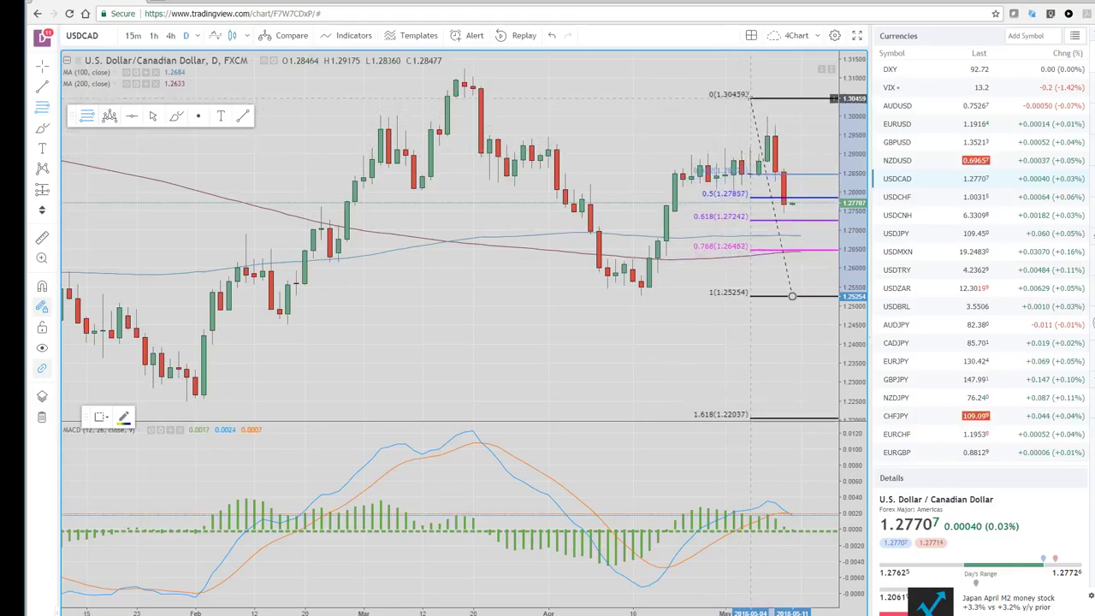
{"action": "left_click", "coordinate": [758, 114]}
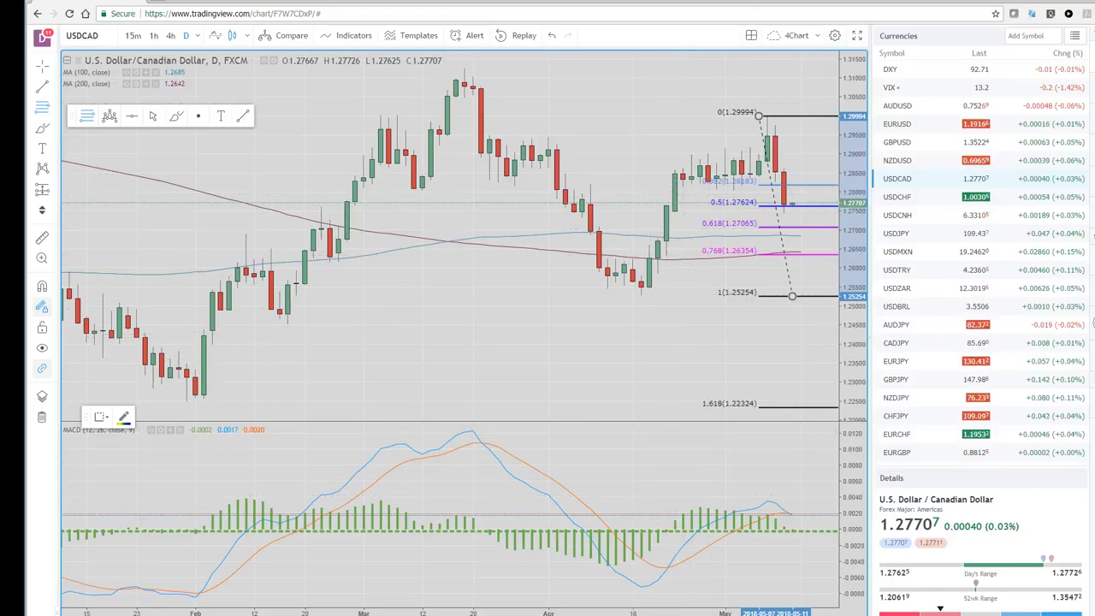
{"action": "left_click", "coordinate": [896, 197]}
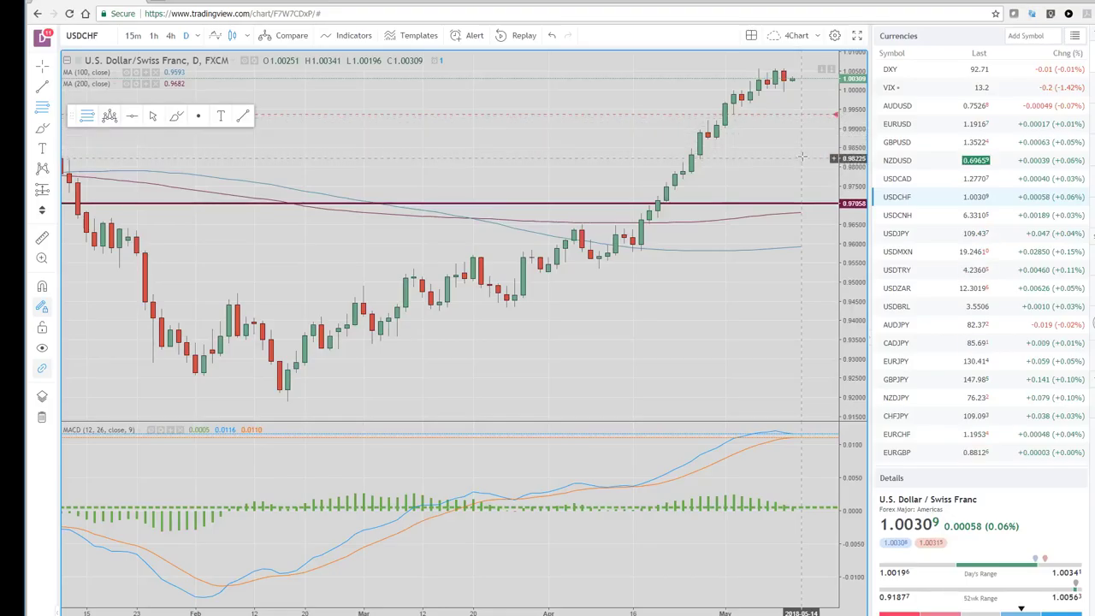
{"action": "scroll", "coordinate": [796, 167], "scroll_direction": "down", "scroll_amount": 2}
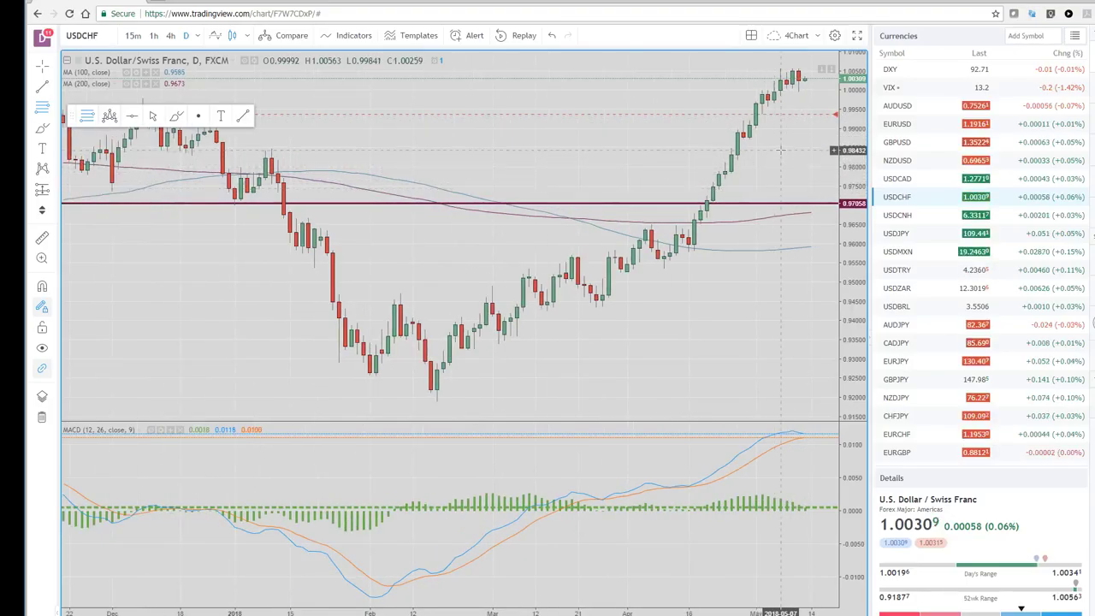